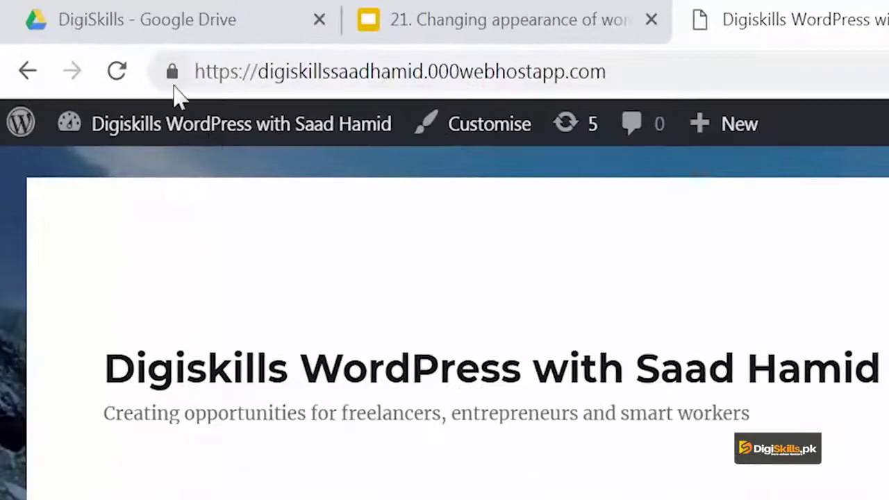
# In a new Chrome tab, go to google.com and search for 'divi'
pyautogui.moveTo(177, 162)
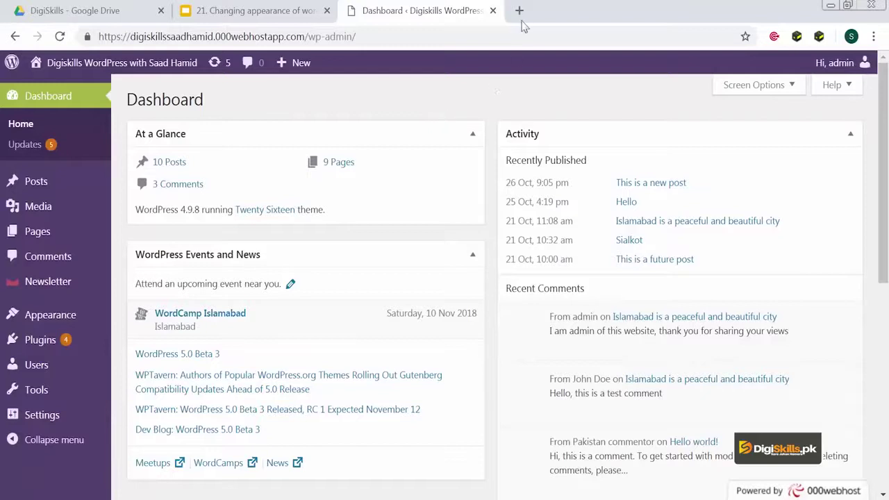
pyautogui.click(521, 13)
pyautogui.write('g')
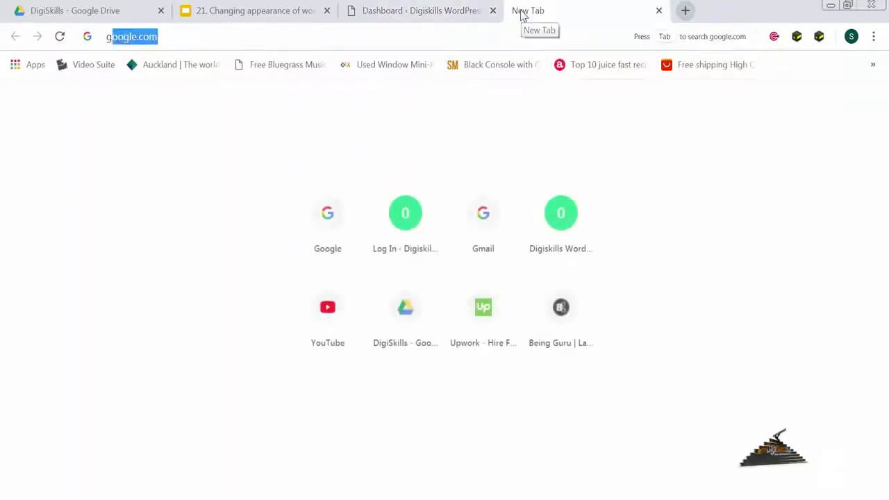
pyautogui.press('Return')
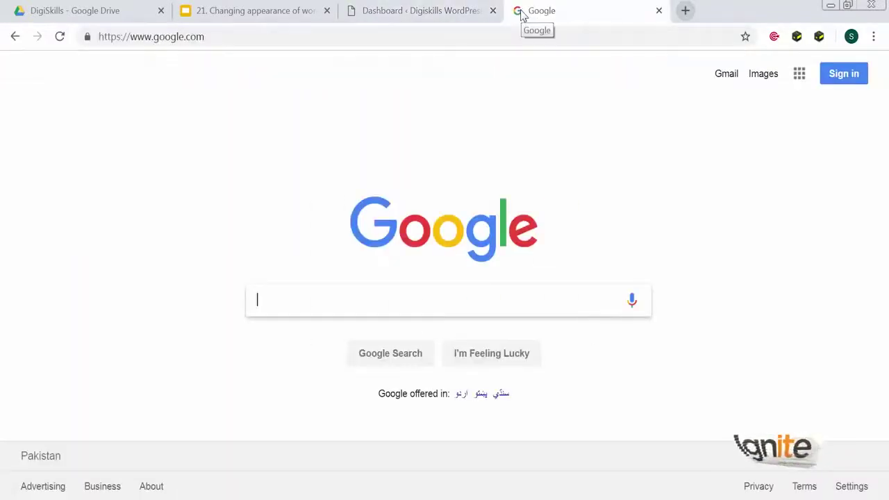
pyautogui.write('divi')
pyautogui.press('Return')
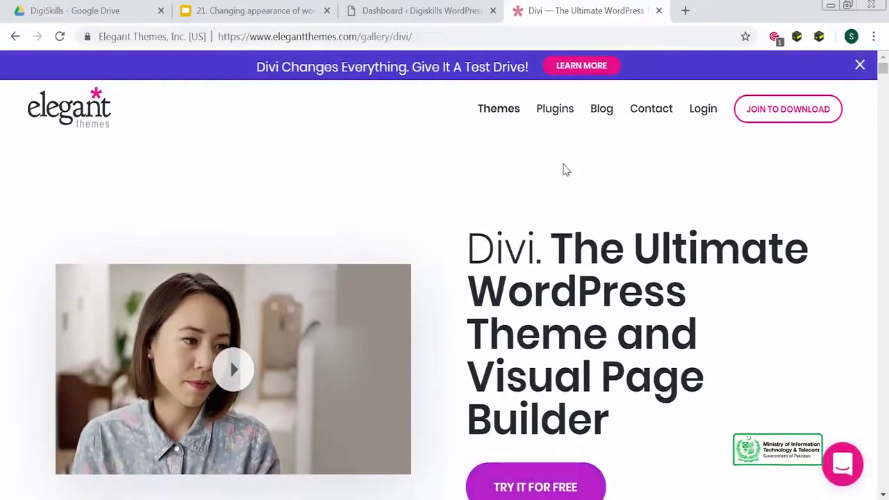
# Scroll down the Elegant Themes Divi page to look over its features
pyautogui.scroll(-4, 573, 284)
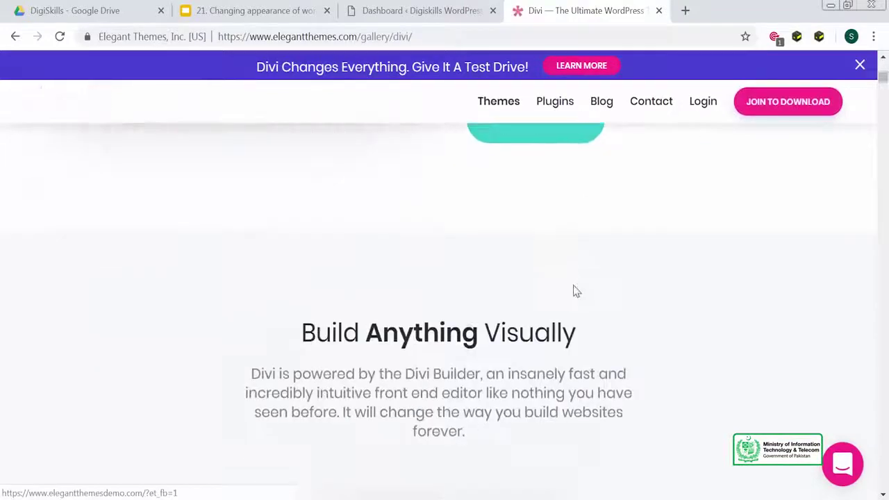
pyautogui.scroll(-20, 573, 291)
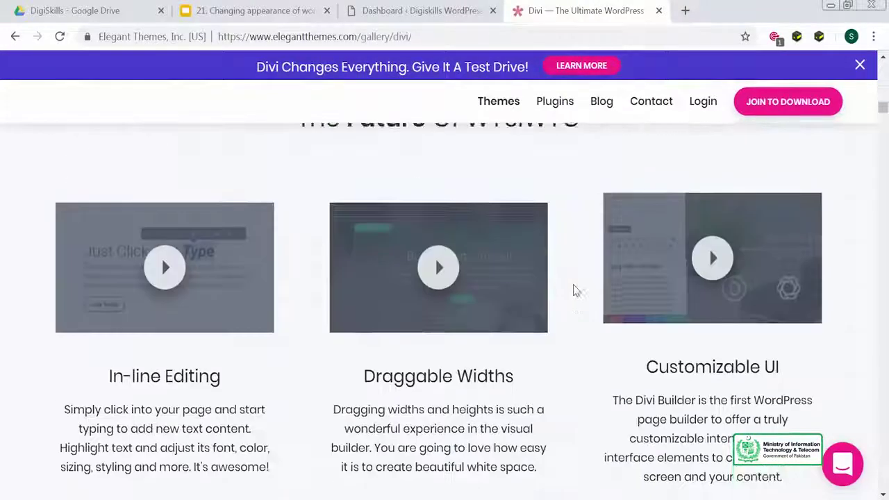
pyautogui.scroll(-10, 574, 291)
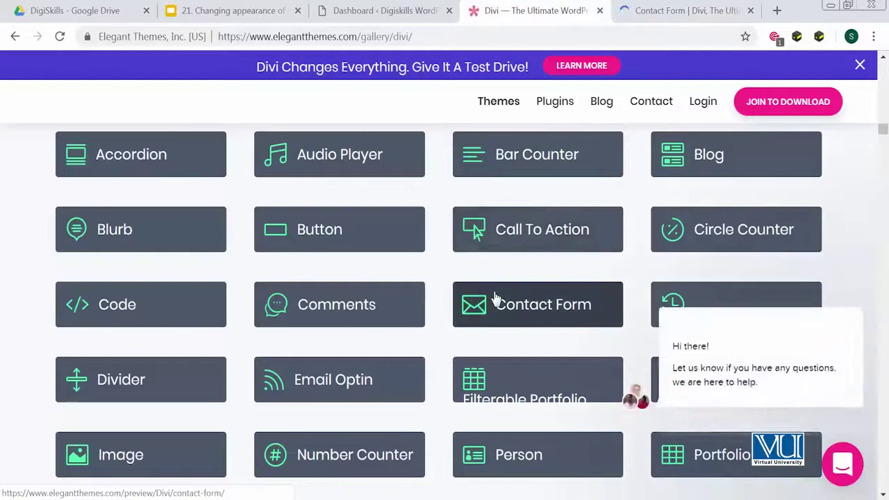
pyautogui.scroll(-10, 495, 298)
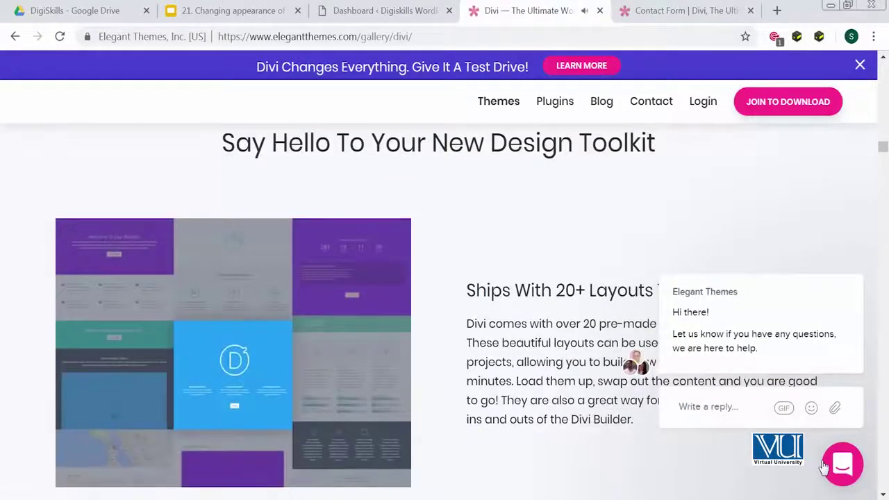
# Open and close the support chat widget, then scroll the page further
pyautogui.click(840, 464)
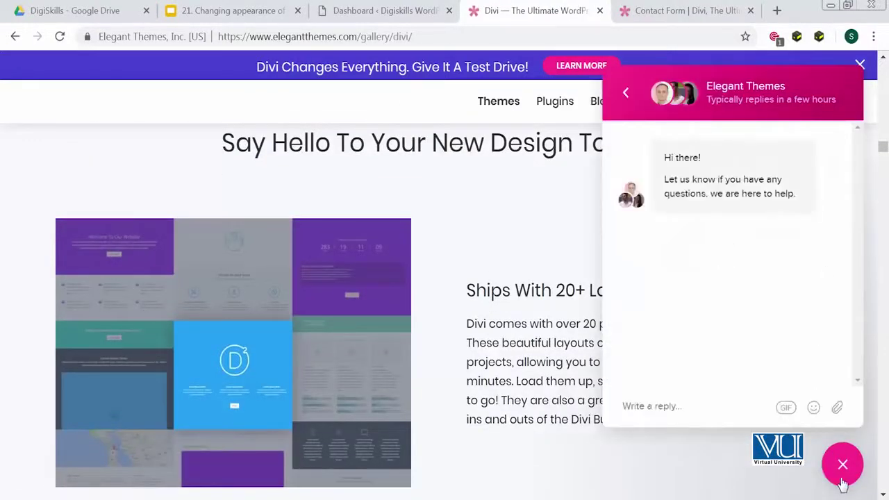
pyautogui.click(842, 464)
pyautogui.scroll(-10, 616, 368)
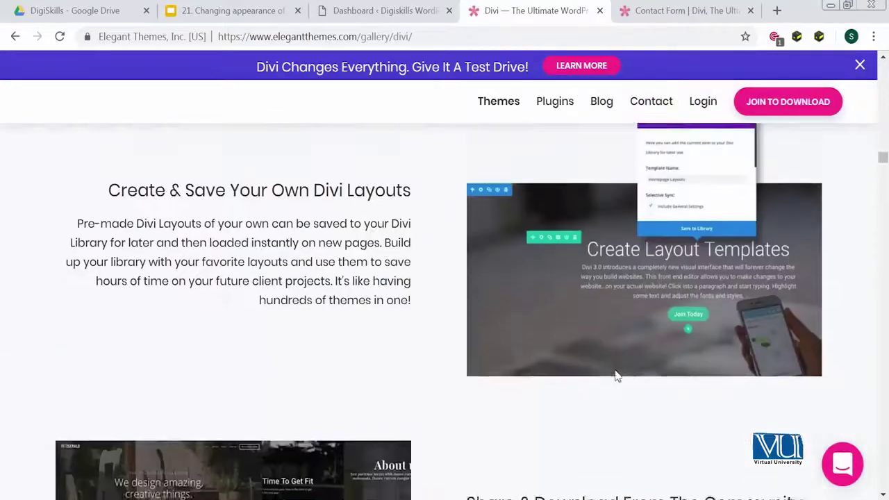
pyautogui.scroll(20, 615, 376)
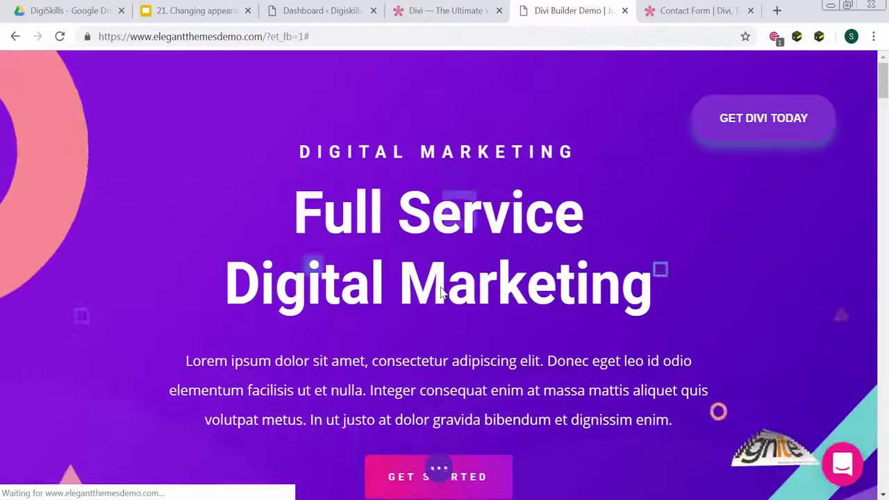
# Scroll down and back up through the Full Service Digital Marketing demo page
pyautogui.scroll(-4, 443, 292)
pyautogui.scroll(-10, 441, 286)
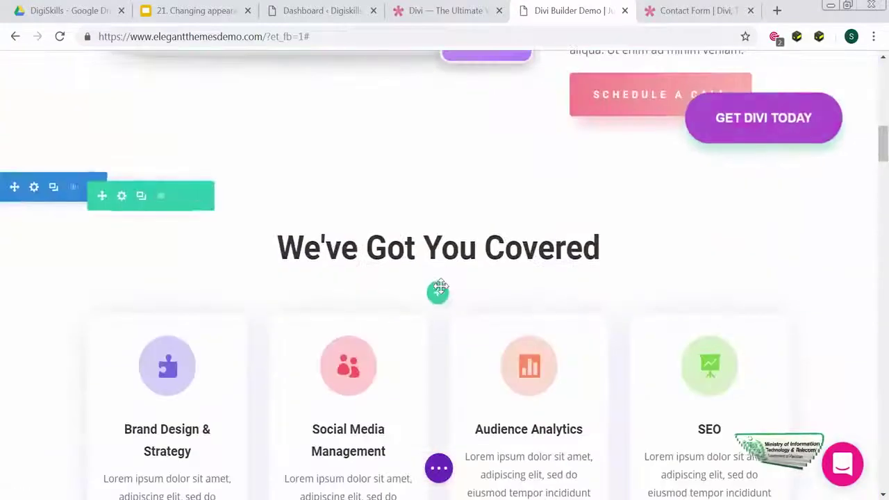
pyautogui.scroll(-15, 441, 286)
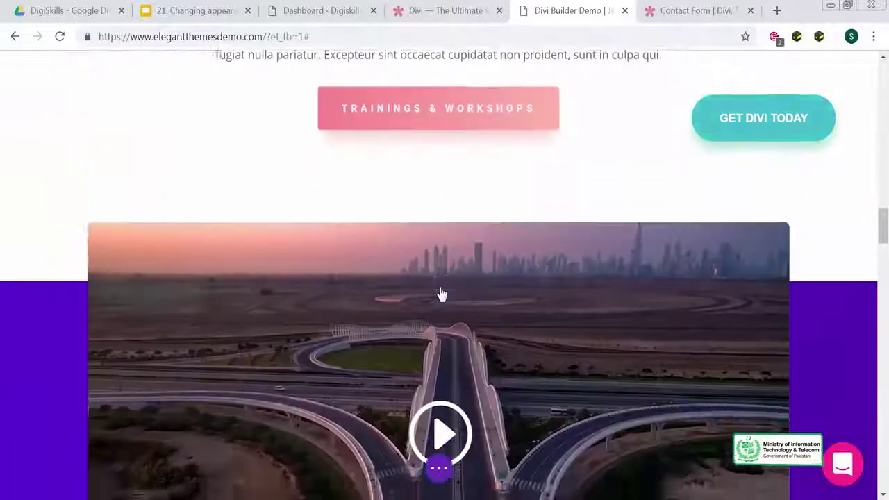
pyautogui.scroll(-15, 441, 286)
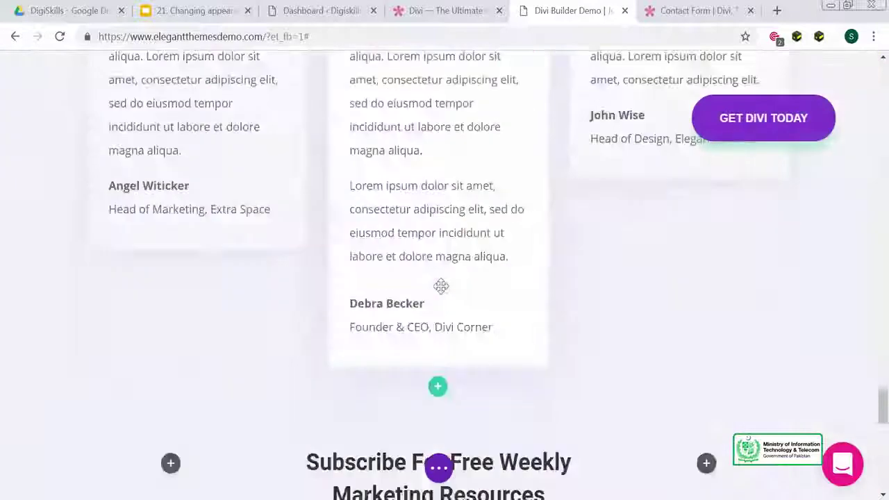
pyautogui.scroll(15, 440, 286)
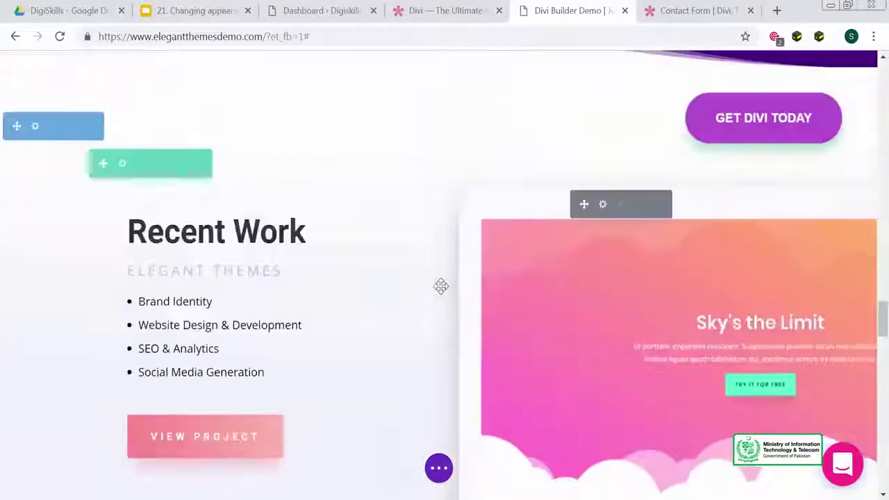
pyautogui.scroll(15, 440, 286)
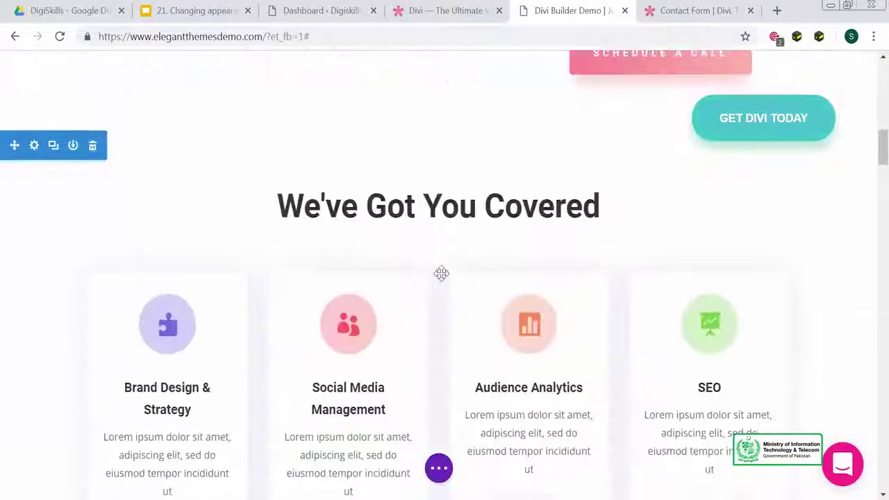
pyautogui.scroll(-7, 441, 274)
pyautogui.scroll(2, 440, 275)
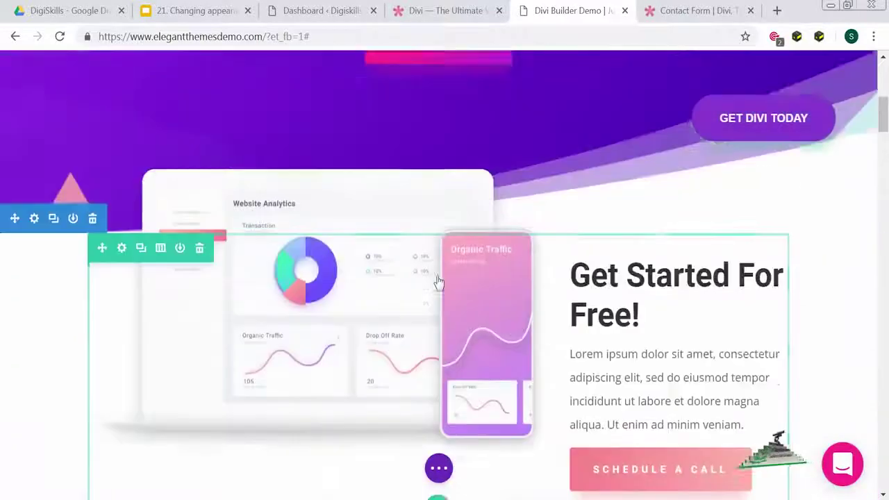
pyautogui.scroll(4, 399, 199)
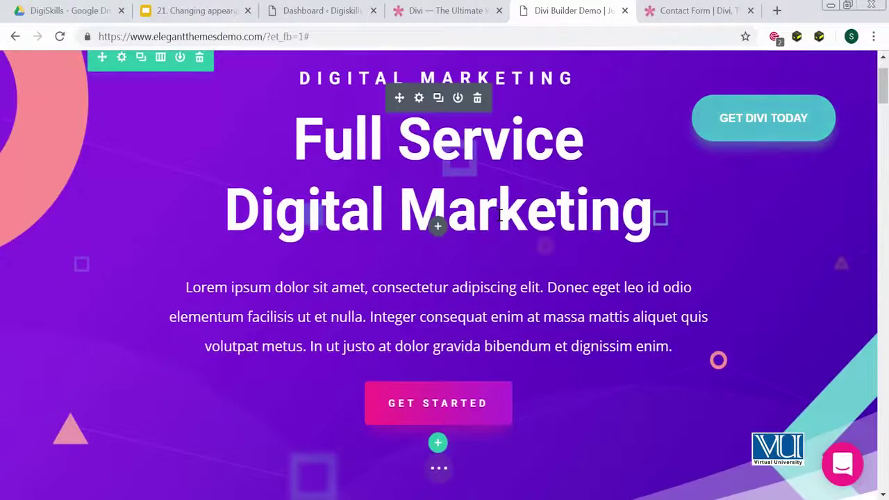
# Return to the WordPress dashboard tab and bring up the Upload Theme form
pyautogui.click(416, 11)
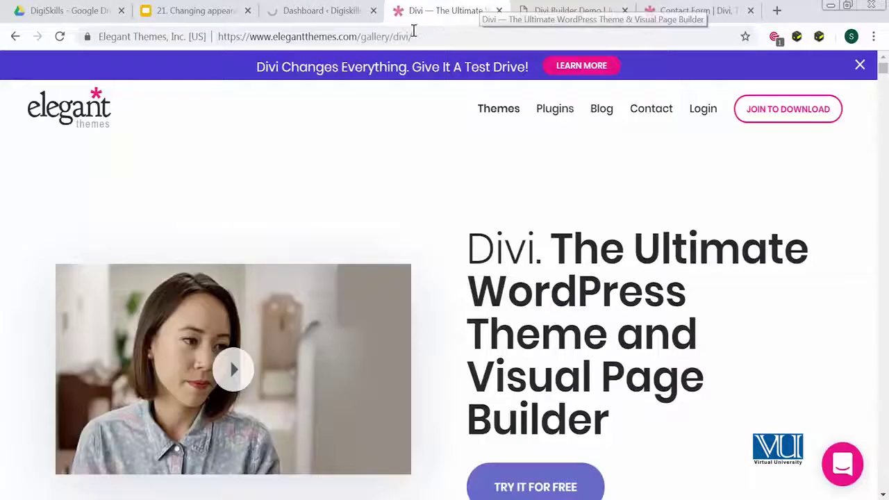
pyautogui.click(337, 10)
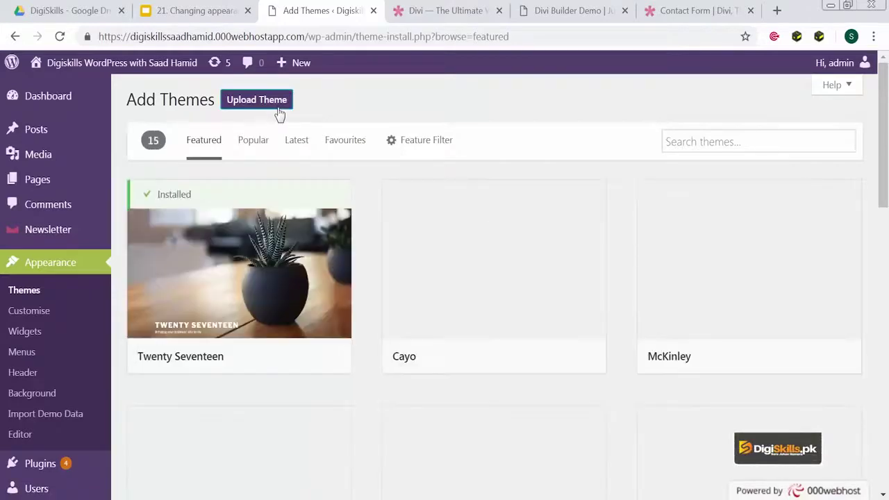
pyautogui.click(277, 113)
# Install the theme from 96. Divi (1).zip and activate Divi
pyautogui.click(387, 232)
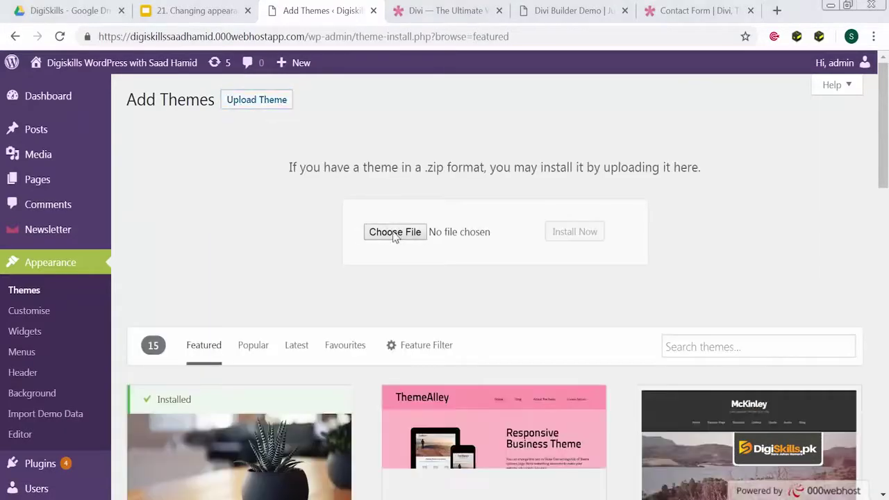
pyautogui.click(321, 188)
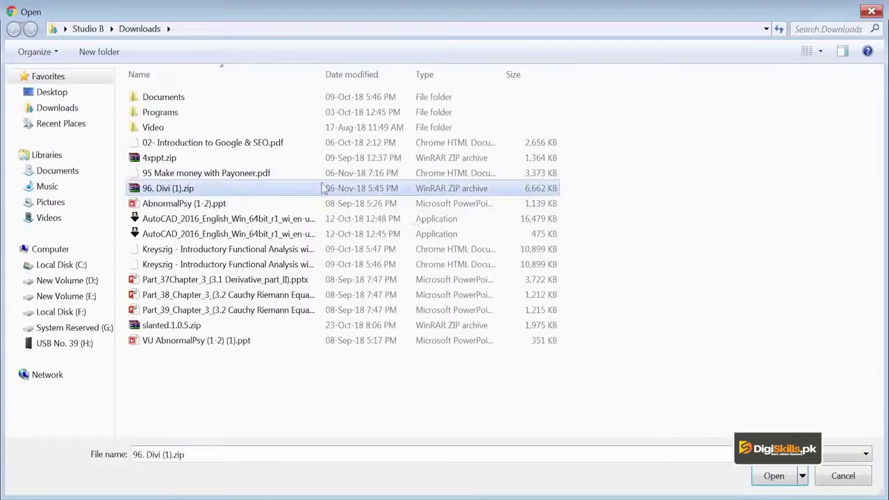
pyautogui.click(760, 475)
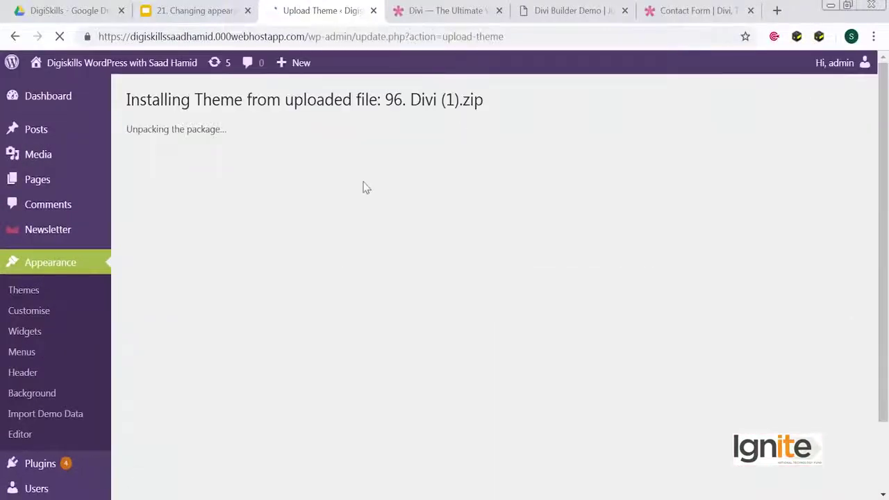
pyautogui.click(209, 203)
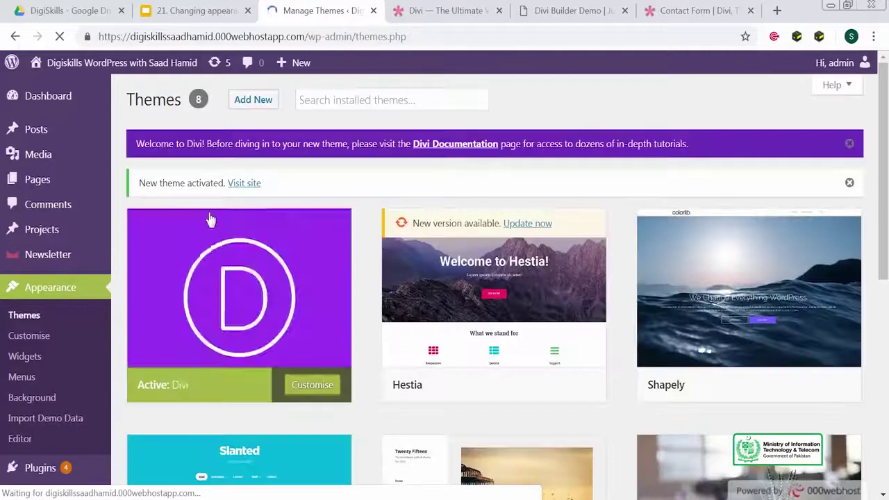
pyautogui.moveTo(105, 187)
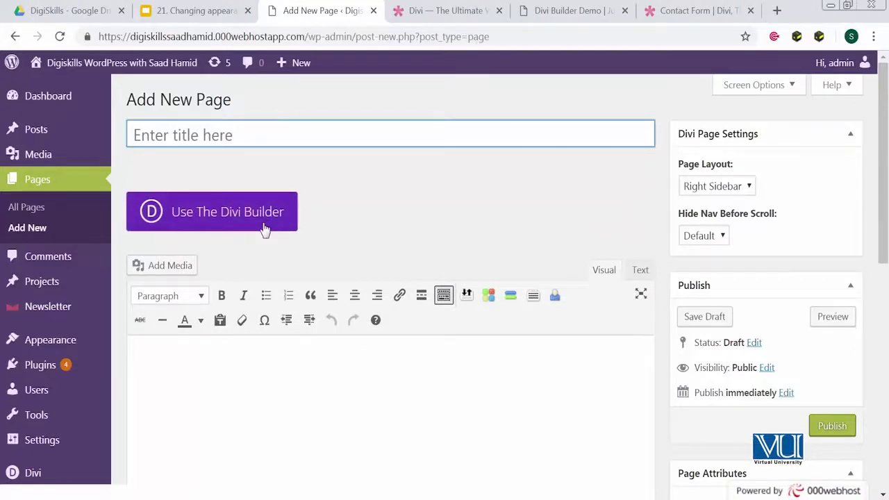
# Switch the new page to the Divi Builder, choose Start Building, and browse the 84 premade layout packs
pyautogui.click(259, 230)
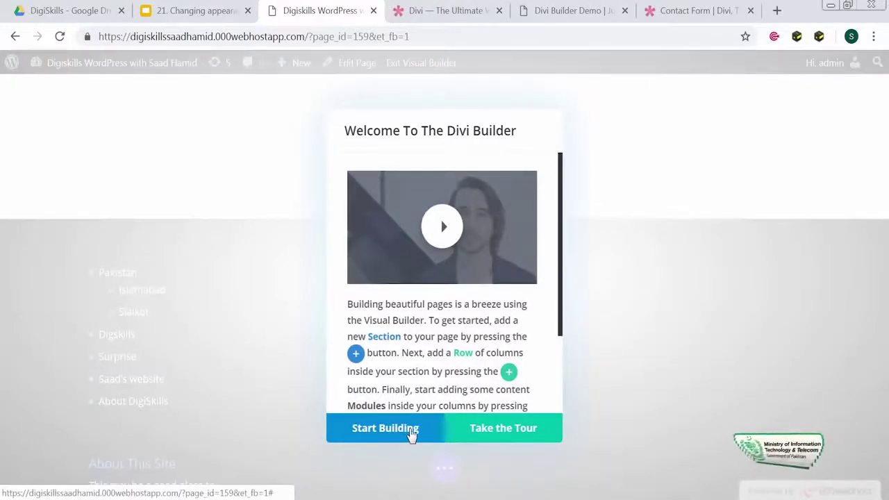
pyautogui.click(412, 434)
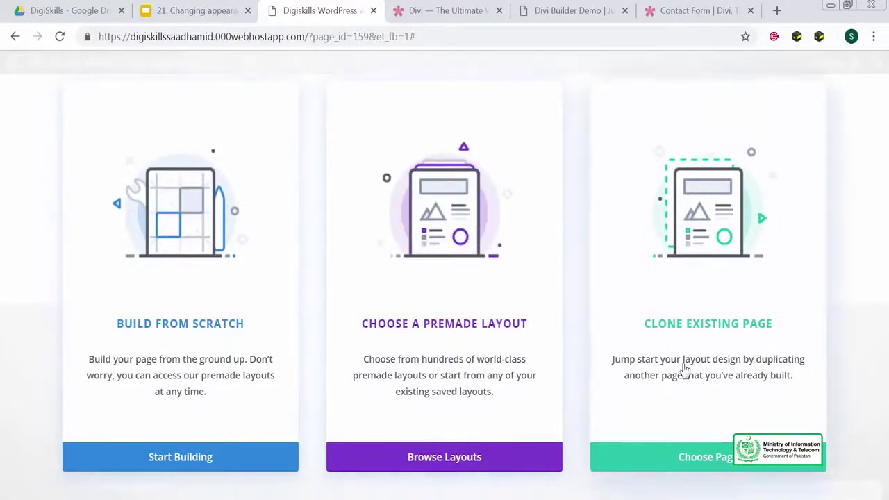
pyautogui.click(439, 465)
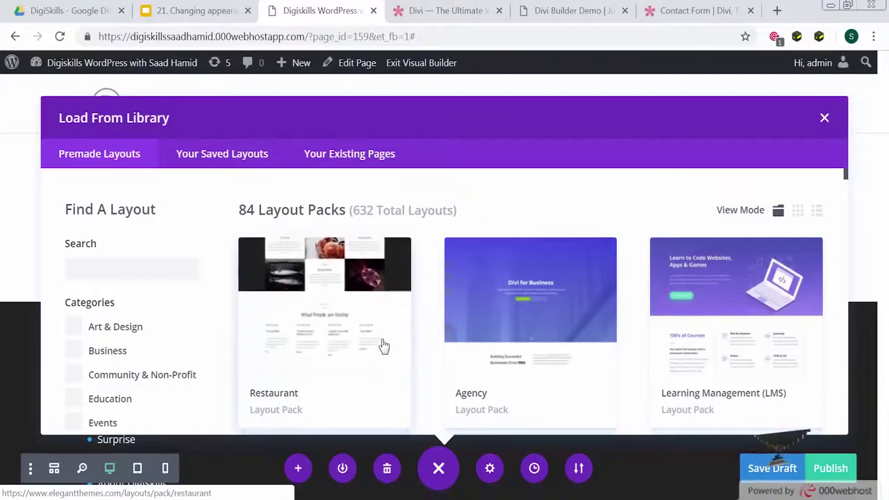
# Close the layout library, add a 4-column row, and save an Accordion module in column one
pyautogui.click(437, 467)
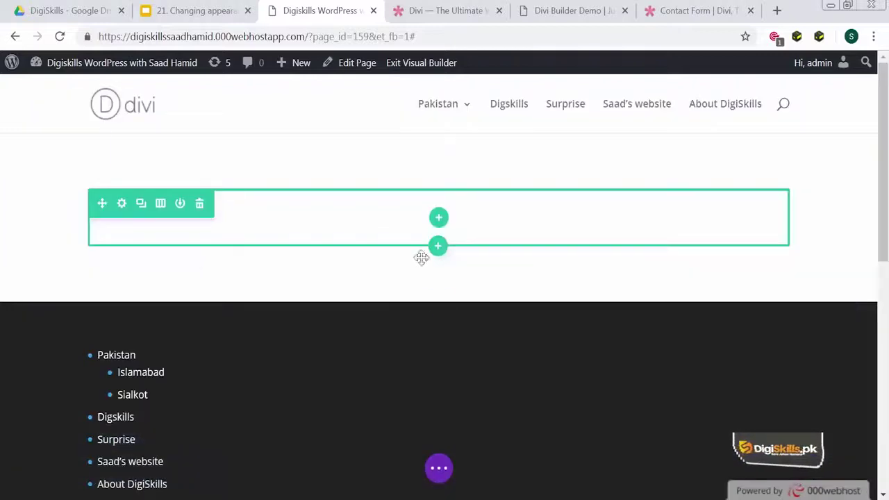
pyautogui.click(438, 218)
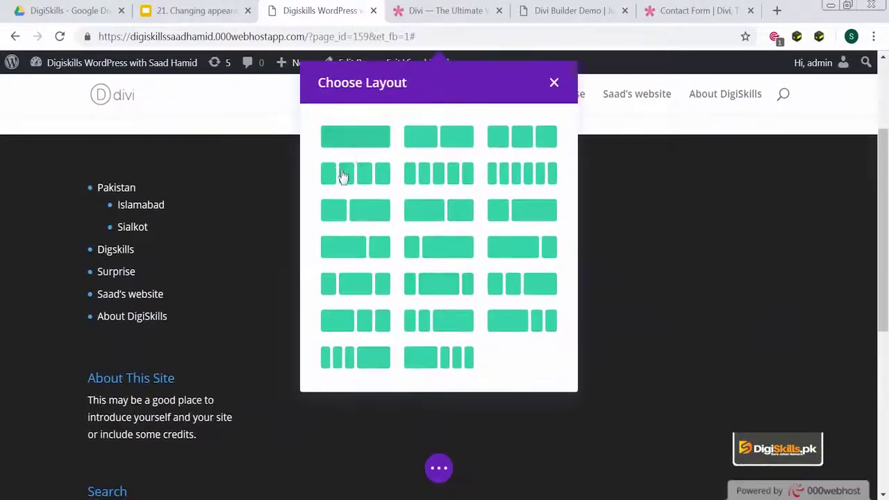
pyautogui.click(343, 178)
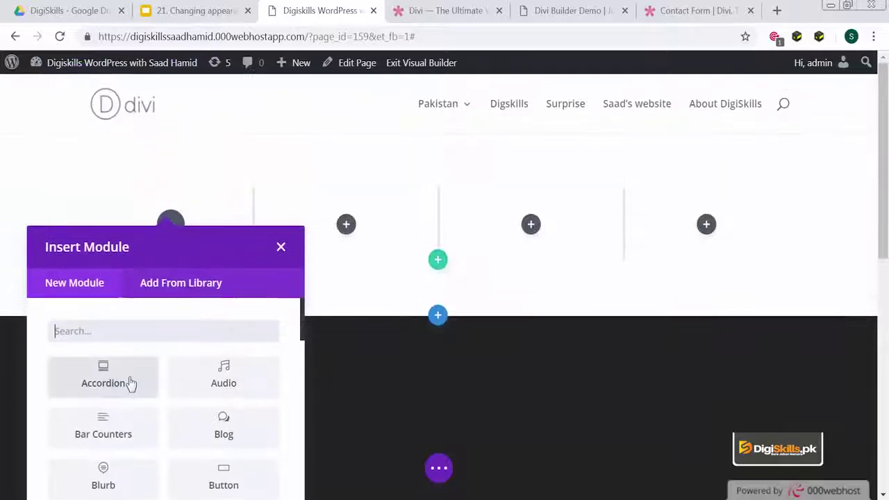
pyautogui.click(358, 338)
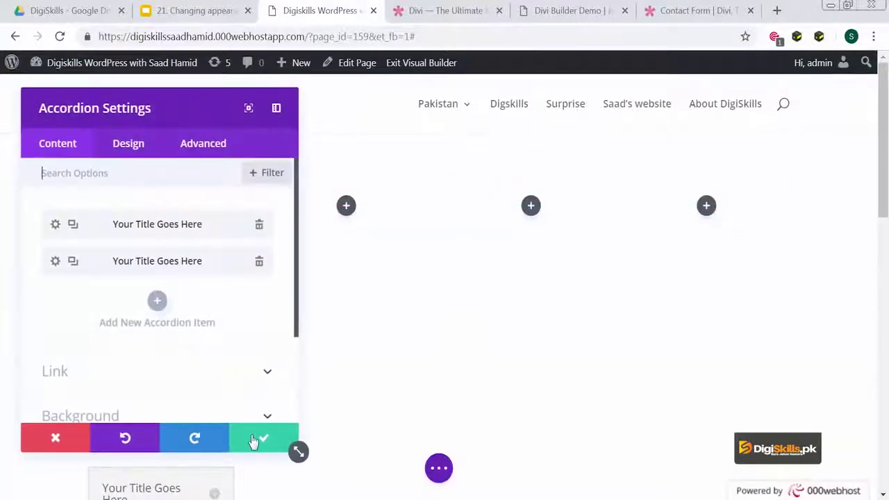
pyautogui.click(256, 439)
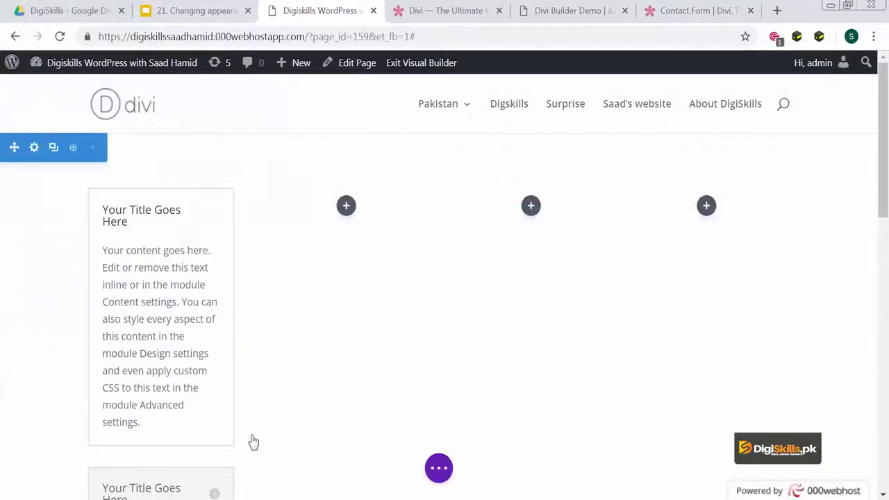